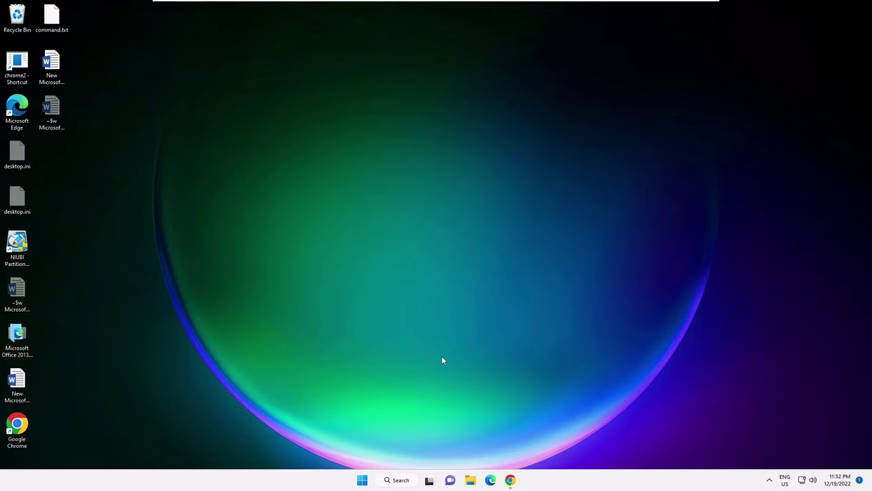
# Open the Windows Security App settings page from a Windows Search for 'windows sec'.
pyautogui.click(398, 481)
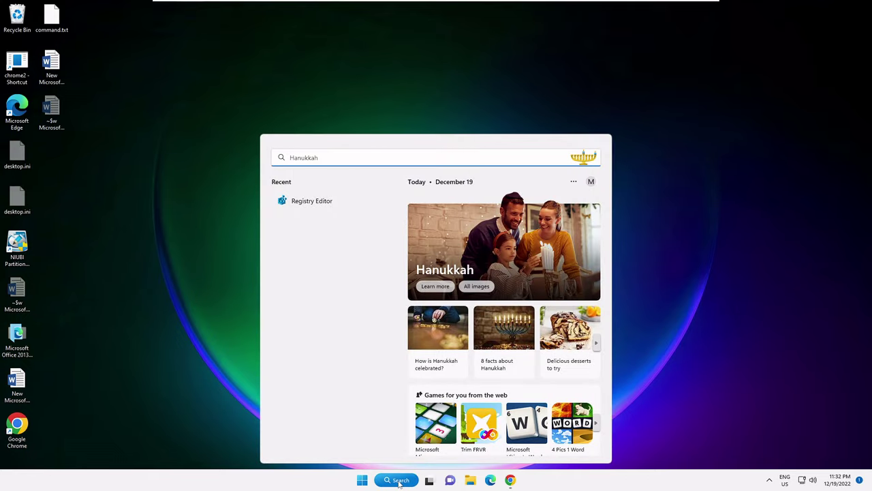
pyautogui.write('windows sec')
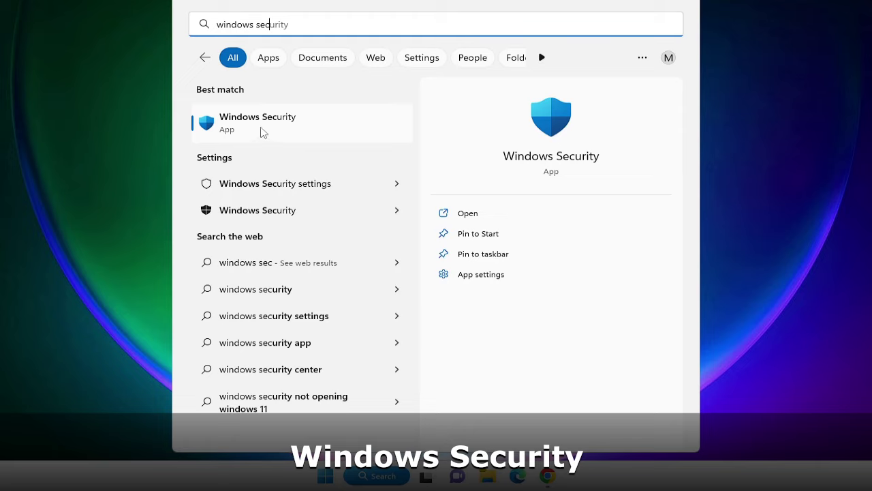
pyautogui.rightClick(287, 121)
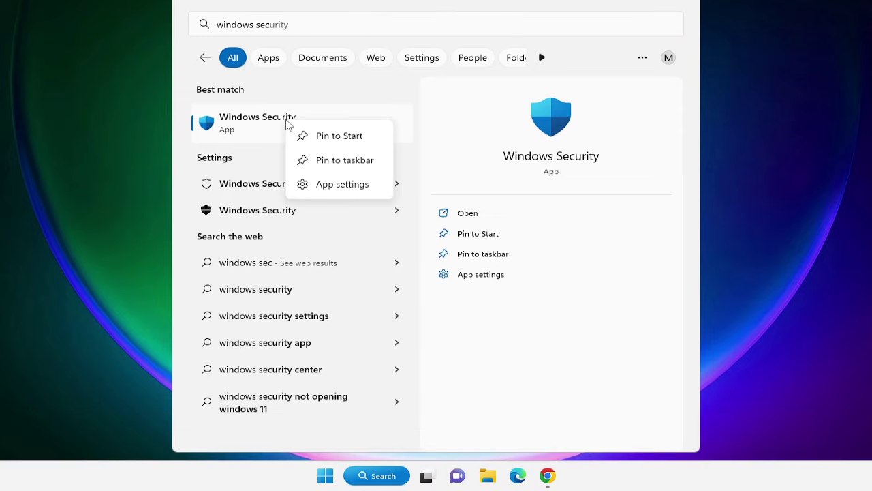
pyautogui.click(343, 188)
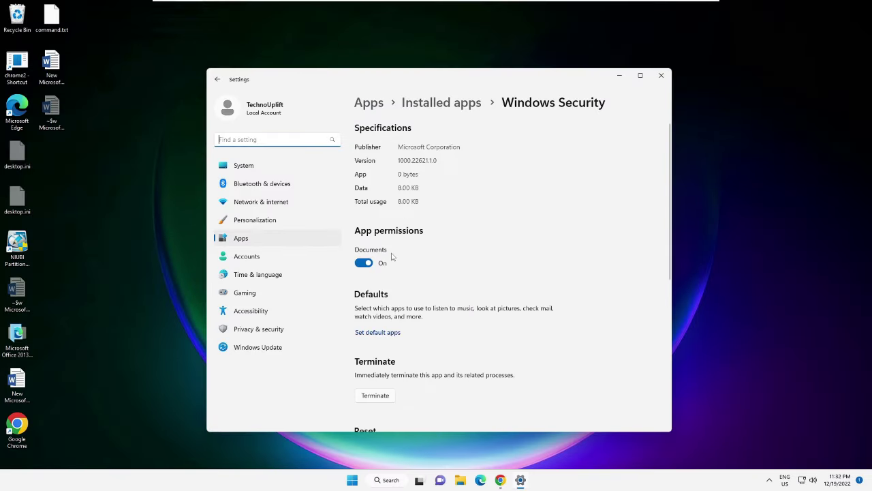
# Reset the Windows Security app and confirm deleting its data.
pyautogui.scroll(-2, 391, 256)
pyautogui.scroll(-3, 386, 257)
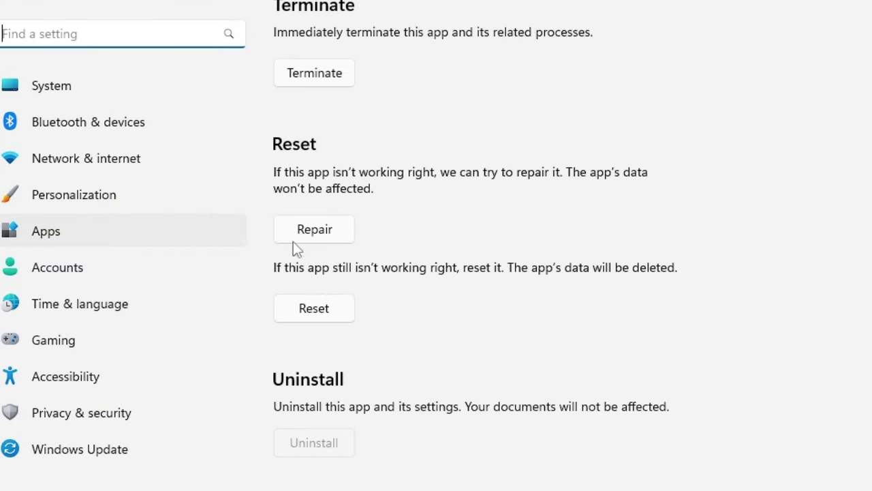
pyautogui.click(317, 309)
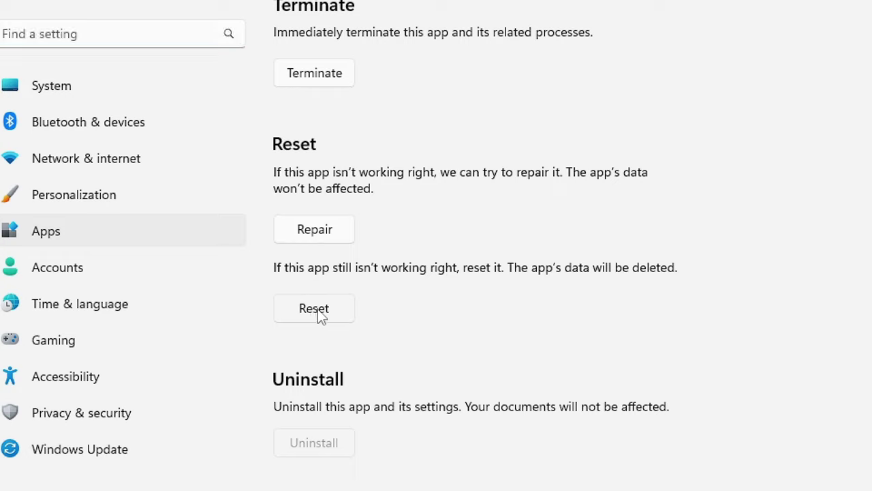
pyautogui.click(395, 260)
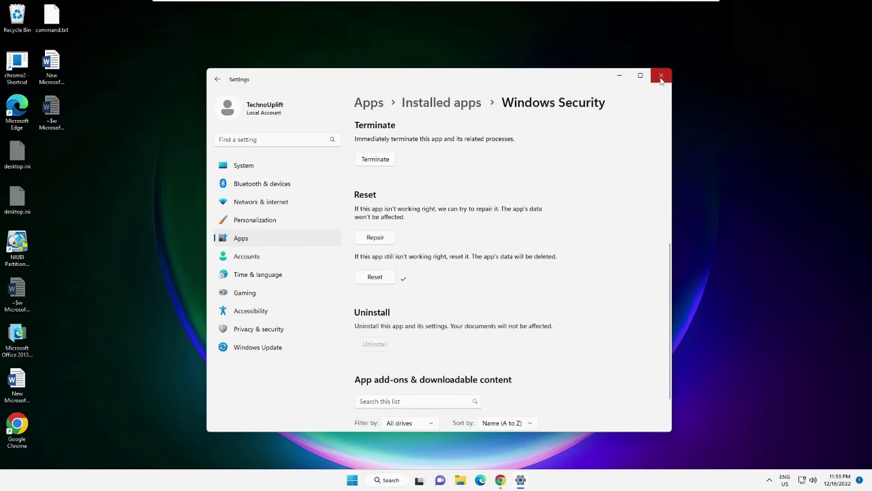
# Close Settings and launch the Services console from a search for 'services'.
pyautogui.click(661, 76)
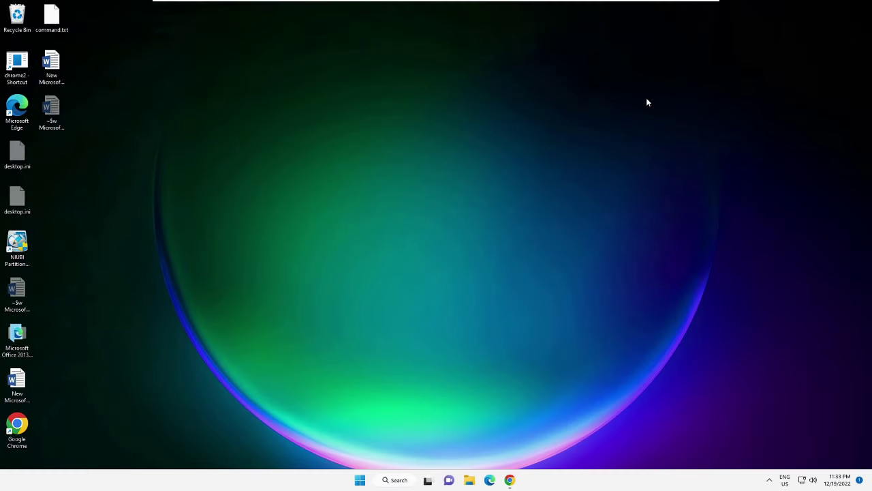
pyautogui.click(409, 480)
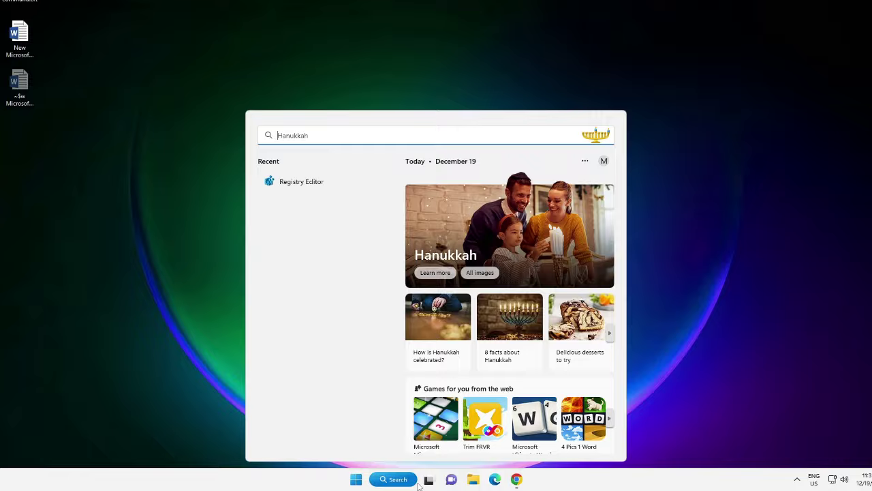
pyautogui.write('services')
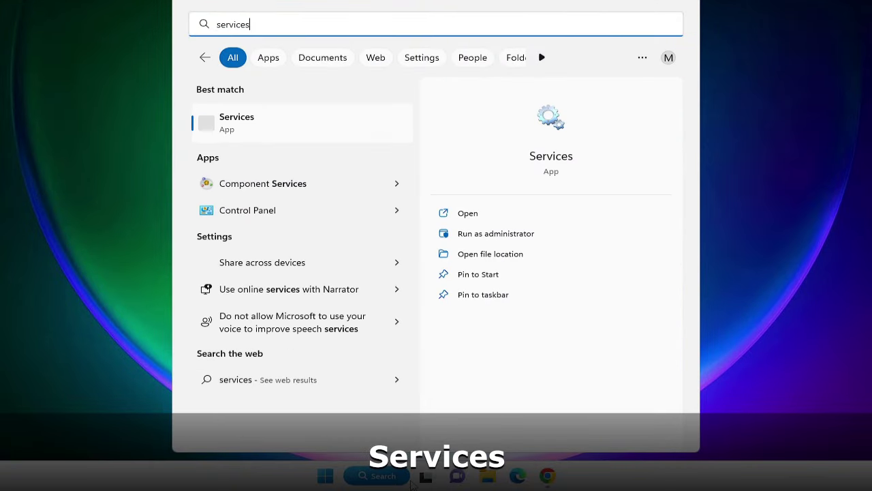
pyautogui.click(253, 125)
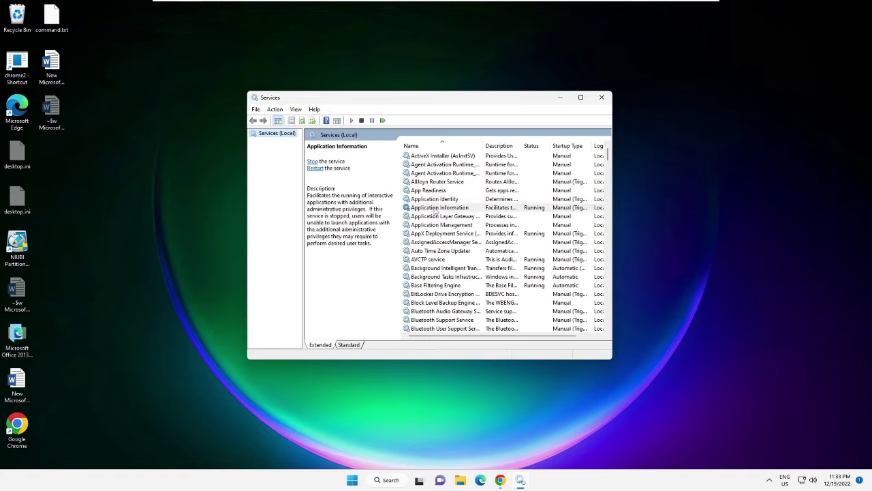
pyautogui.click(434, 208)
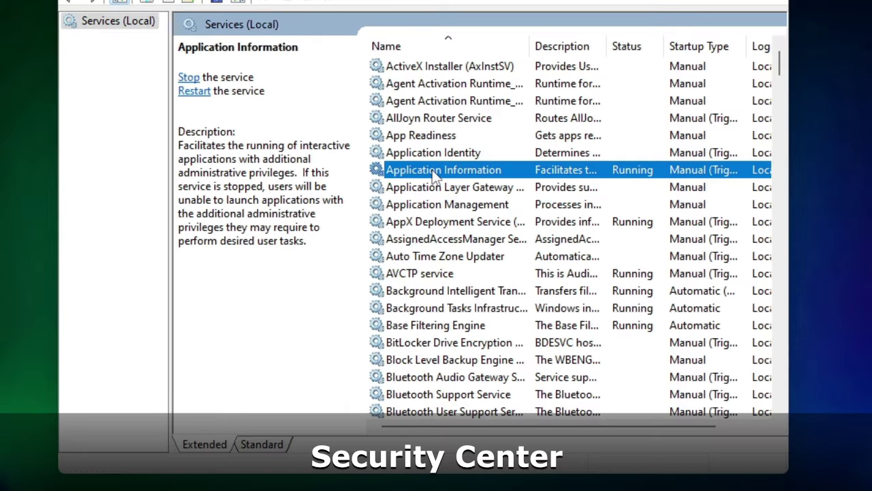
# Check Security Center's properties (Running, startup Disabled), then minimize the Services window.
pyautogui.press('s')
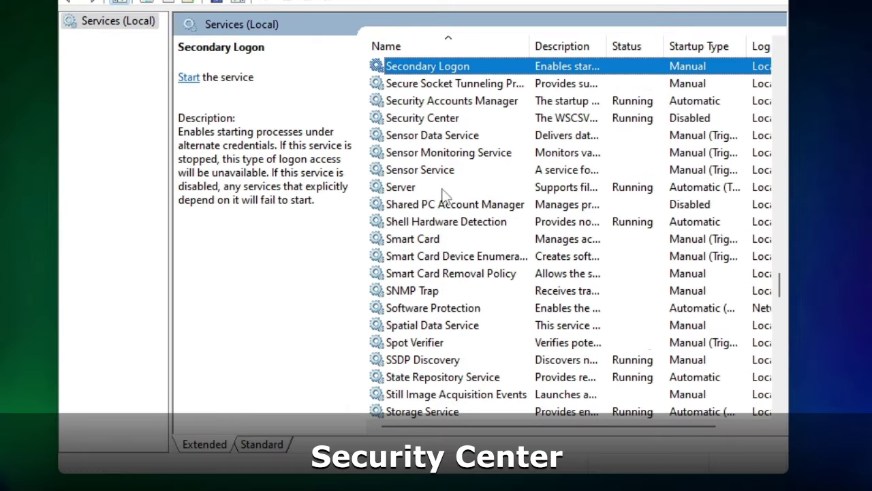
pyautogui.click(429, 119)
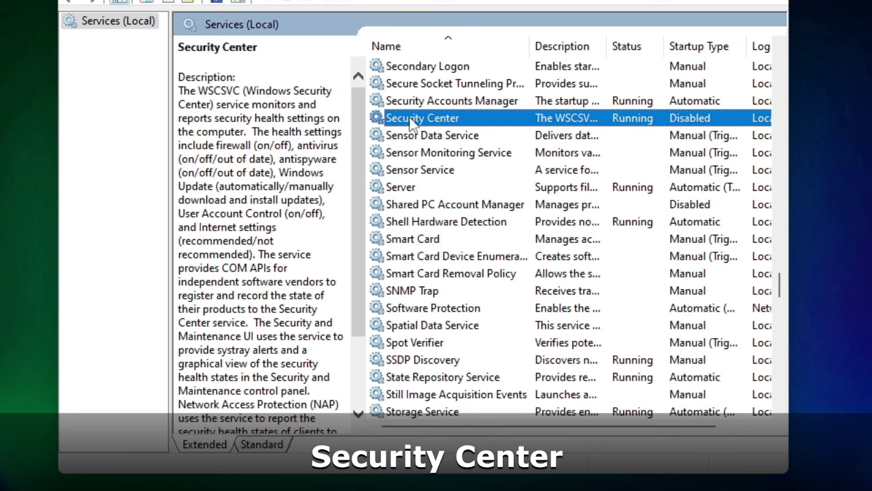
pyautogui.doubleClick(458, 121)
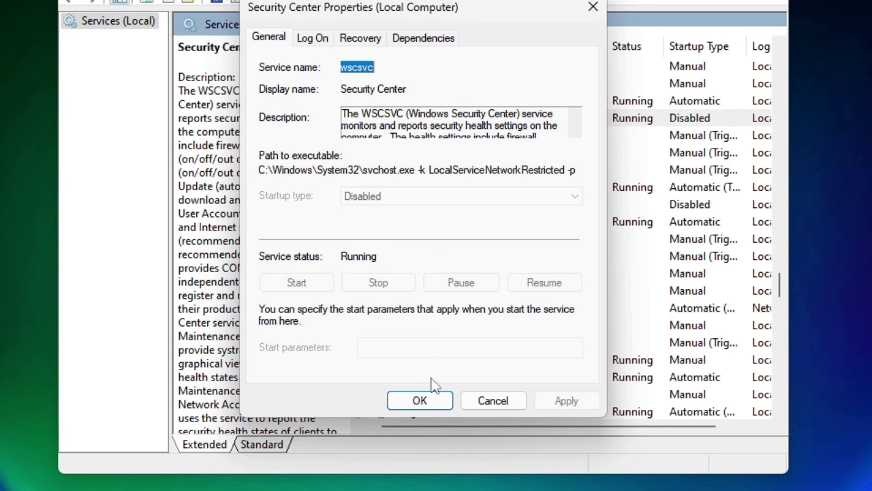
pyautogui.click(424, 402)
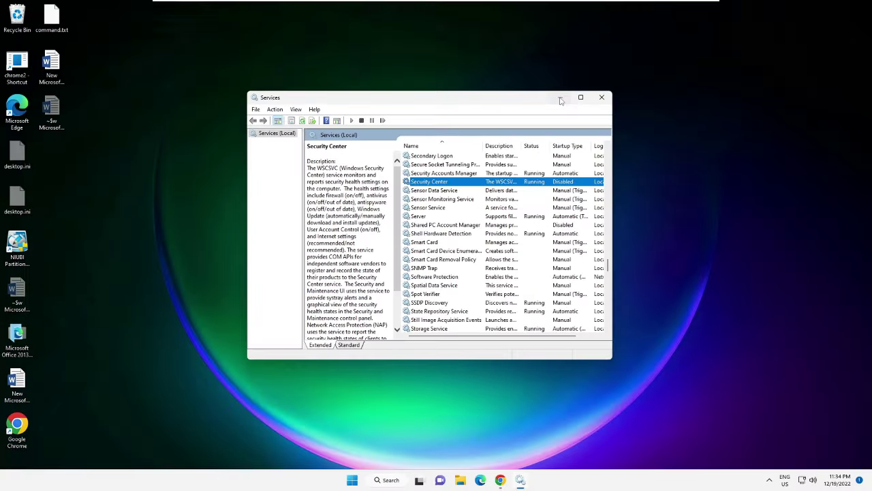
pyautogui.click(556, 96)
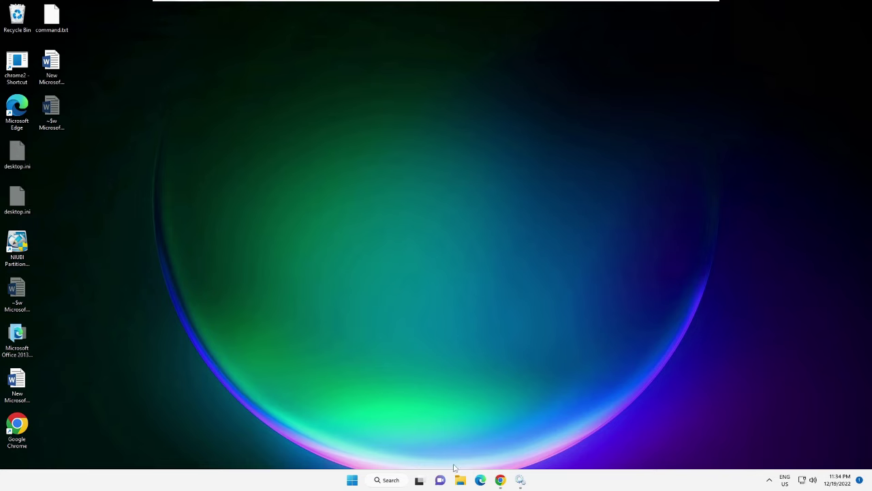
# Download the 64-bit Microsoft Defender Antivirus update from the Defender updates page.
pyautogui.click(501, 480)
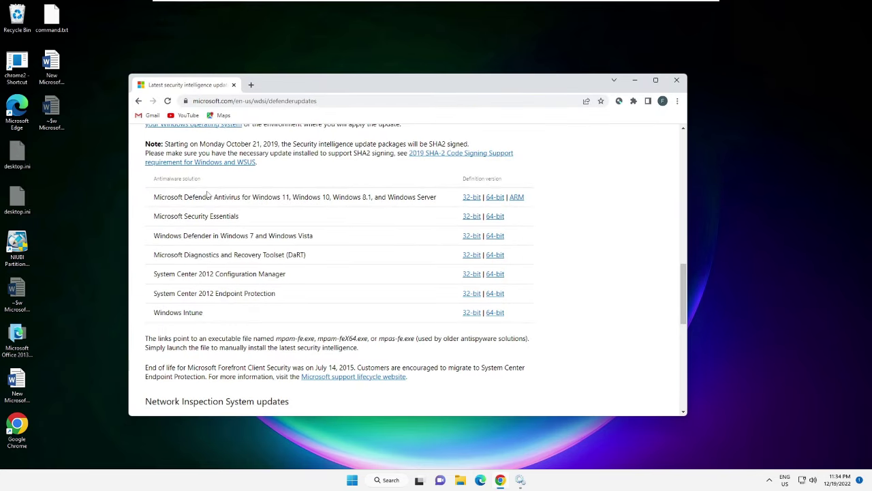
pyautogui.scroll(15, 235, 232)
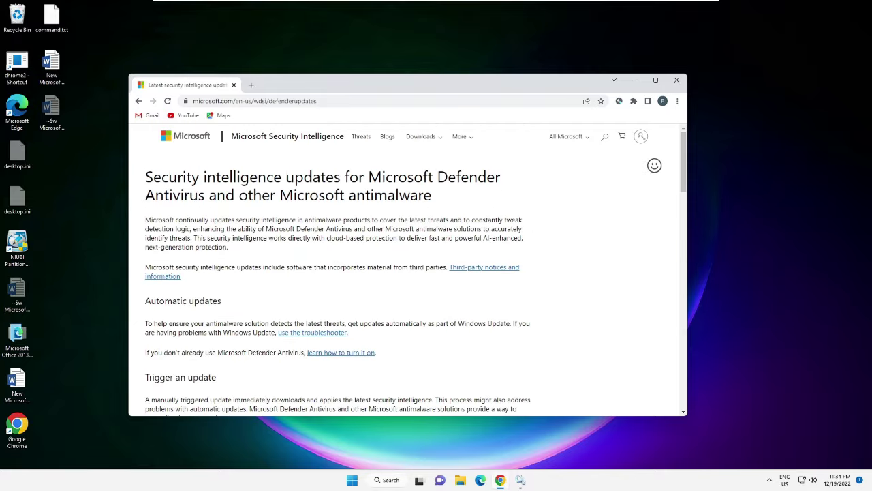
pyautogui.scroll(-15, 225, 230)
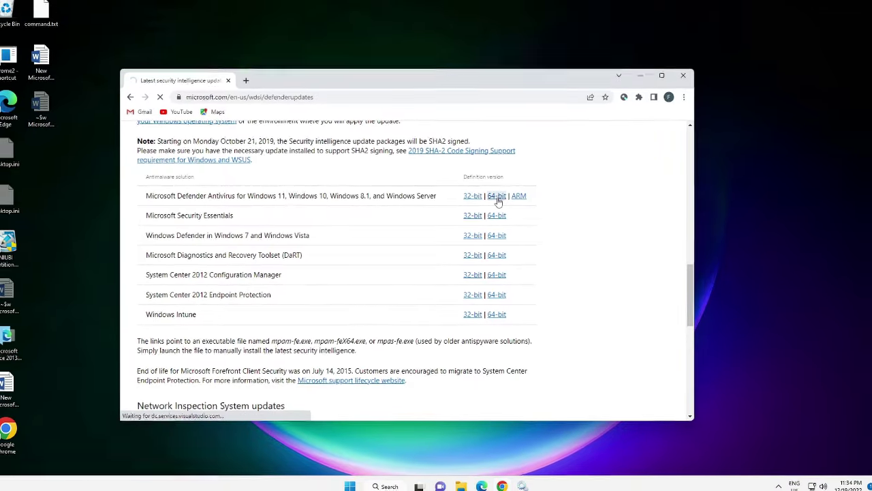
pyautogui.click(495, 197)
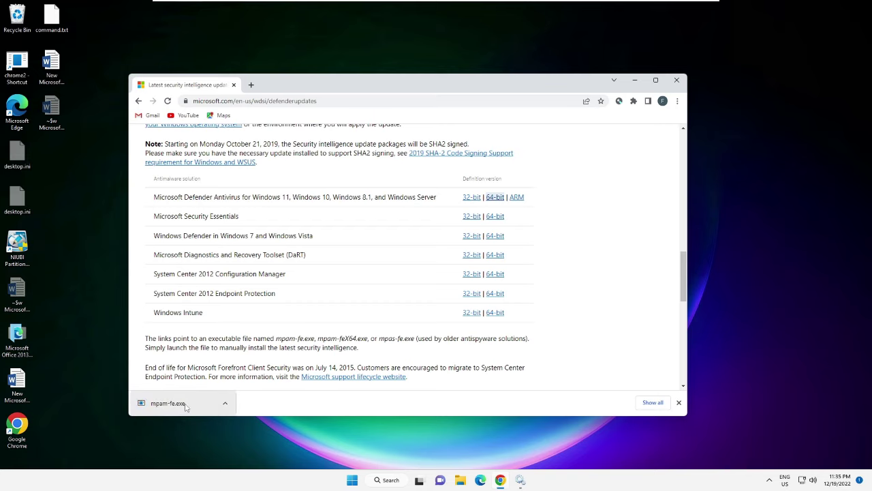
# Run the downloaded mpam-fe.exe update and minimize the browser.
pyautogui.click(186, 406)
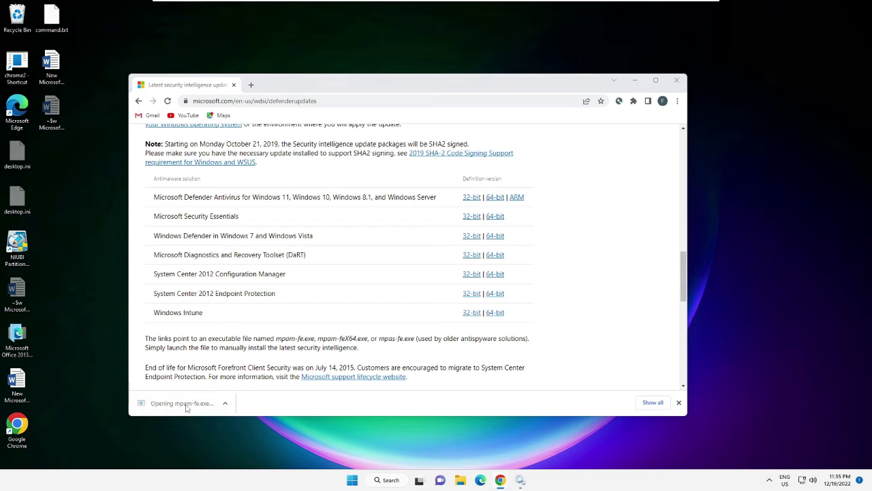
pyautogui.moveTo(368, 82); pyautogui.dragTo(412, 97)
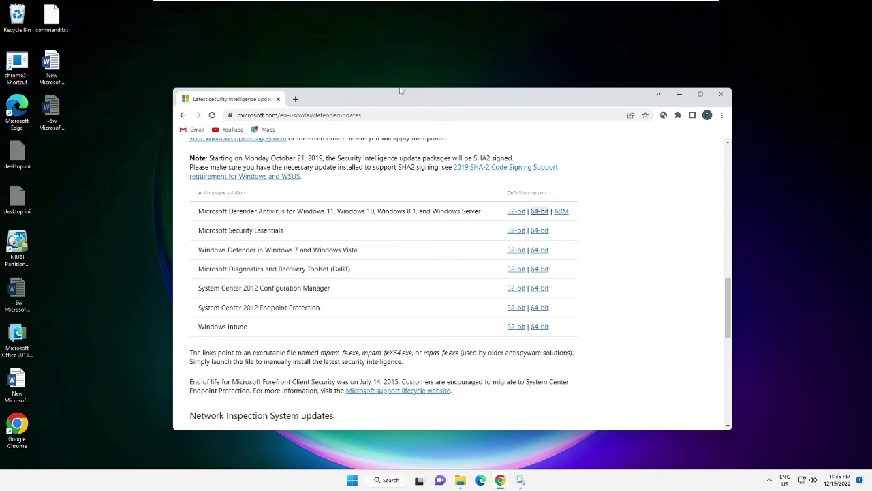
pyautogui.click(678, 94)
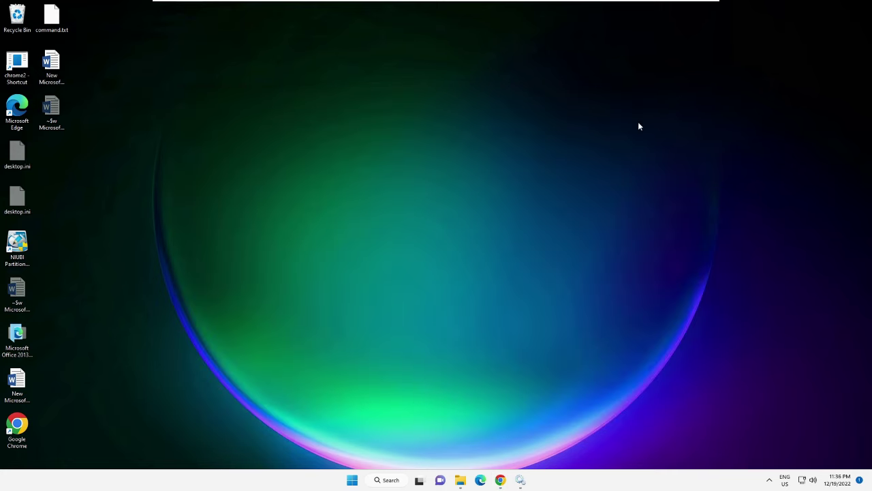
# Launch Registry Editor from a 'regedit' search and approve the permission prompt.
pyautogui.click(394, 479)
pyautogui.write('re')
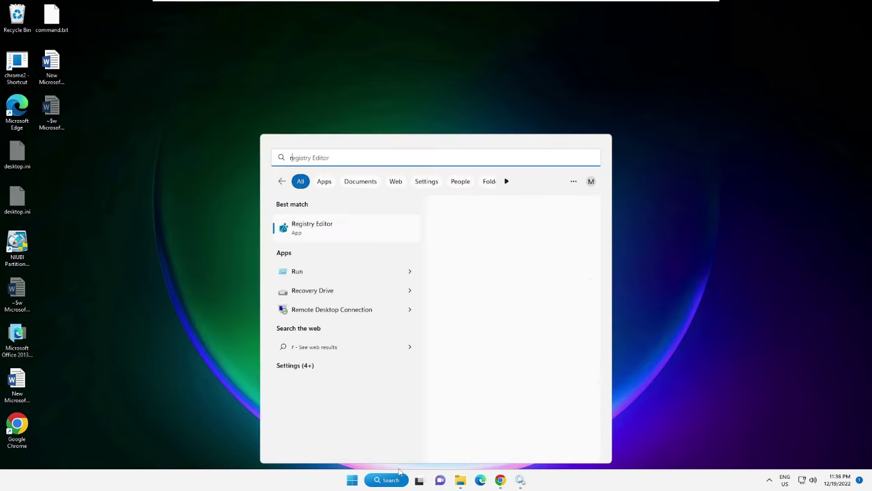
pyautogui.write('gedit')
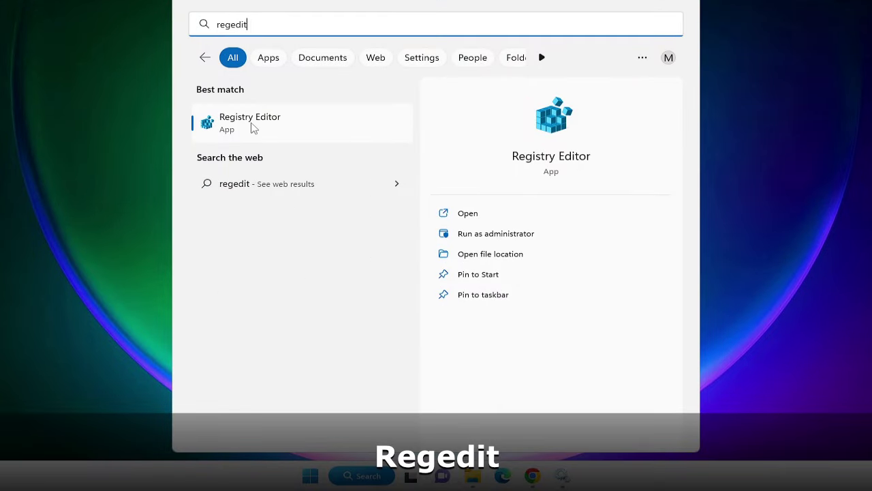
pyautogui.click(255, 127)
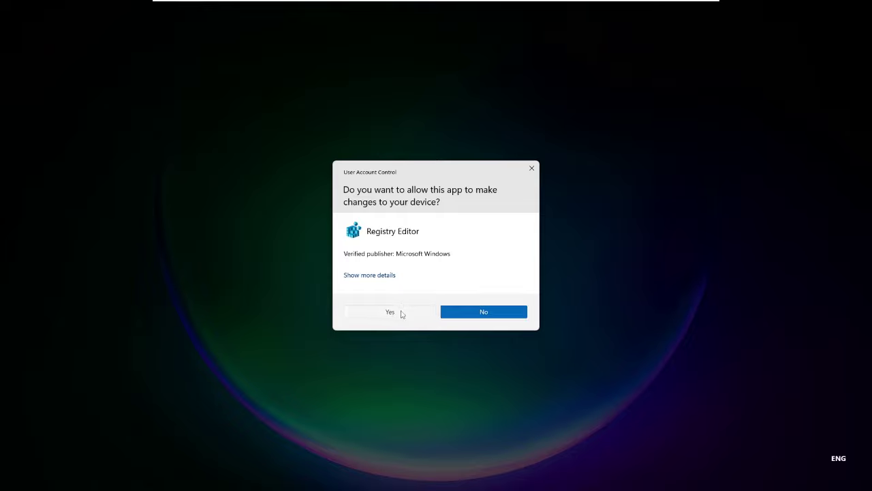
pyautogui.press('Return')
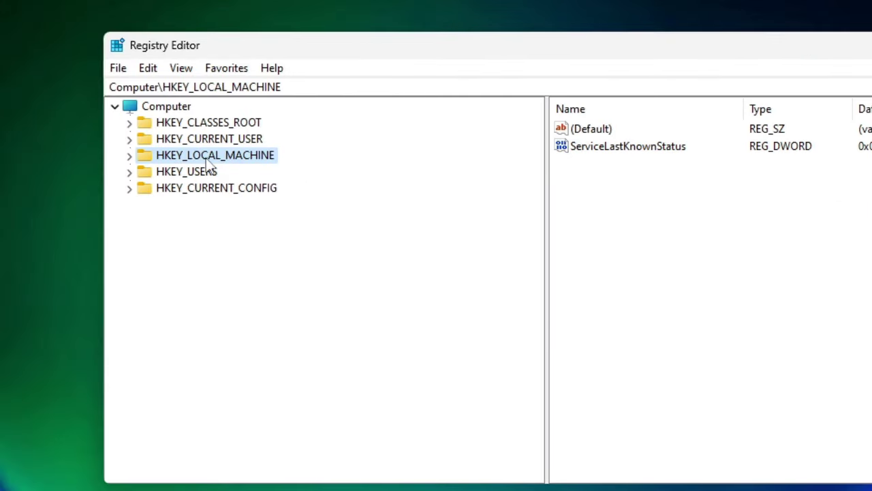
# Expand HKEY_LOCAL_MACHINE\SYSTEM\CurrentControlSet\Services in Registry Editor.
pyautogui.doubleClick(206, 158)
pyautogui.click(197, 255)
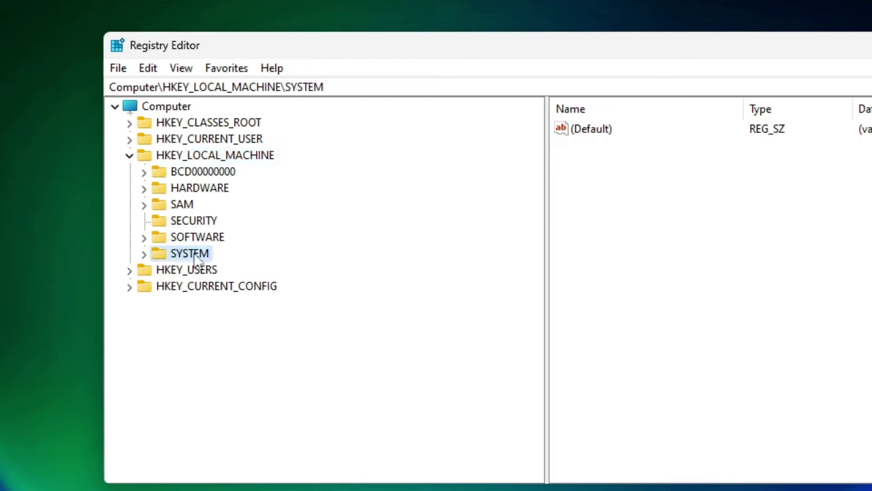
pyautogui.doubleClick(196, 256)
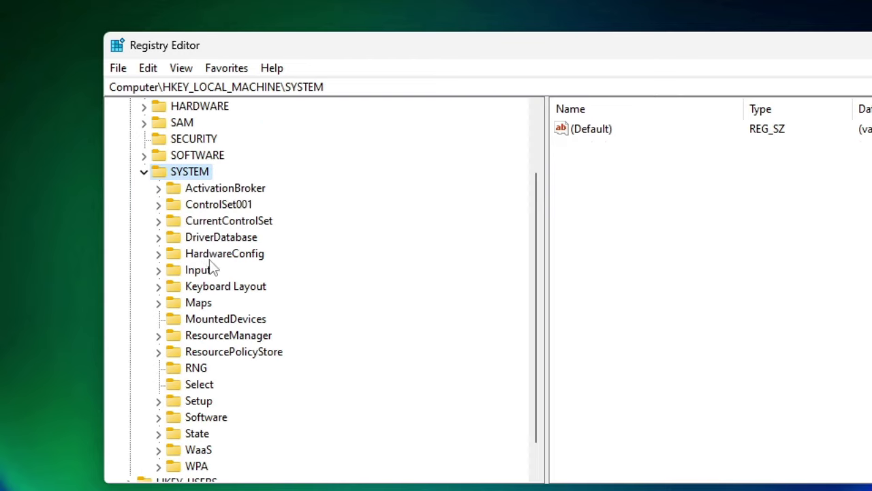
pyautogui.click(220, 221)
pyautogui.doubleClick(264, 225)
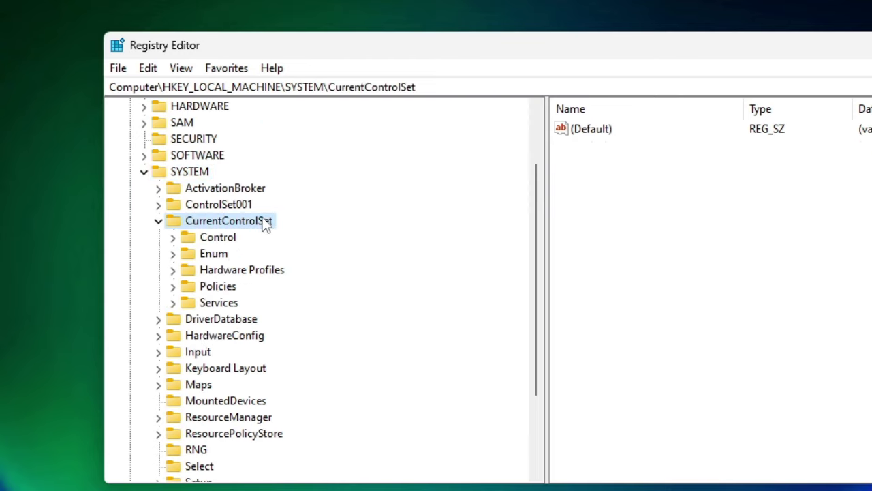
pyautogui.click(212, 304)
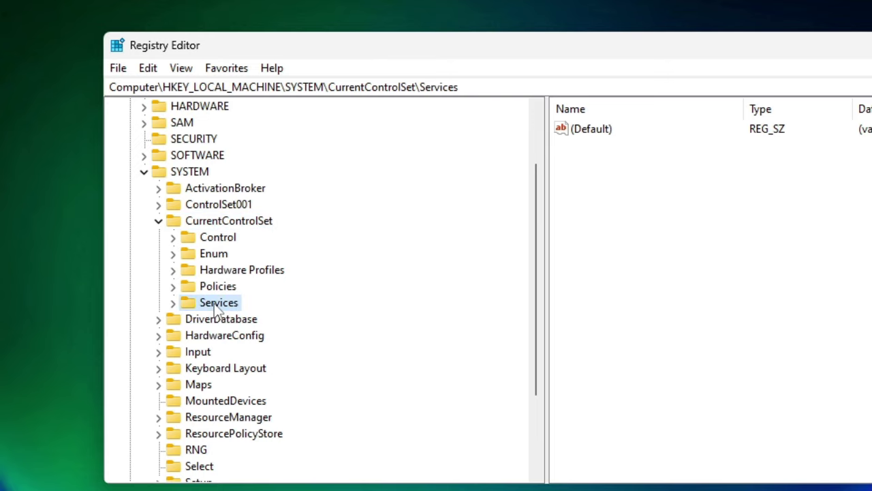
pyautogui.doubleClick(214, 303)
# Locate and open the wscsvc service key in the Services list.
pyautogui.scroll(-12, 266, 304)
pyautogui.scroll(-20, 267, 305)
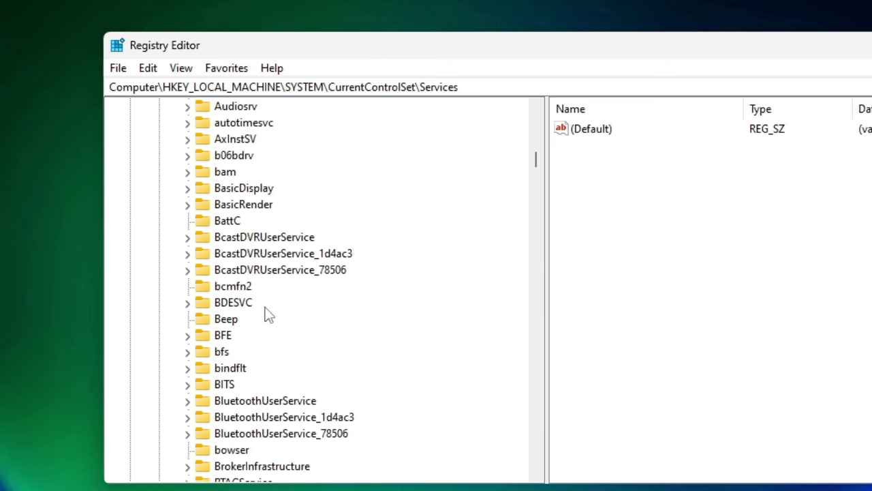
pyautogui.click(255, 325)
pyautogui.write('w32time')
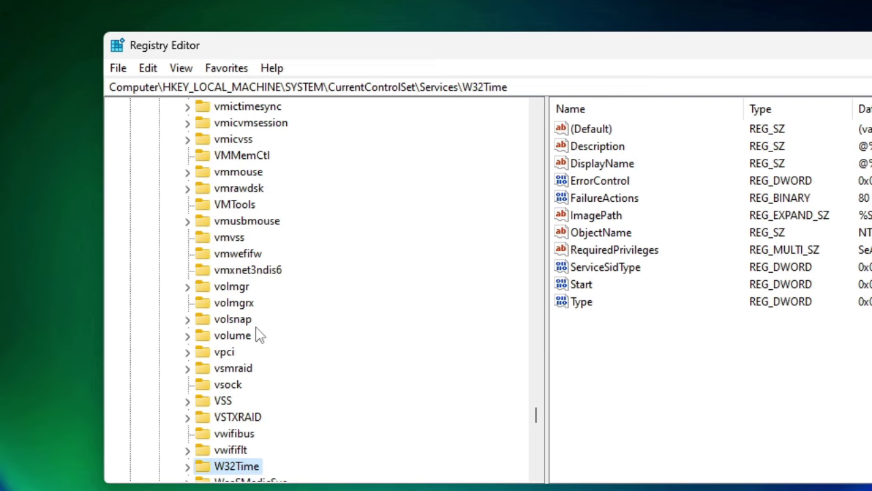
pyautogui.scroll(-5, 258, 334)
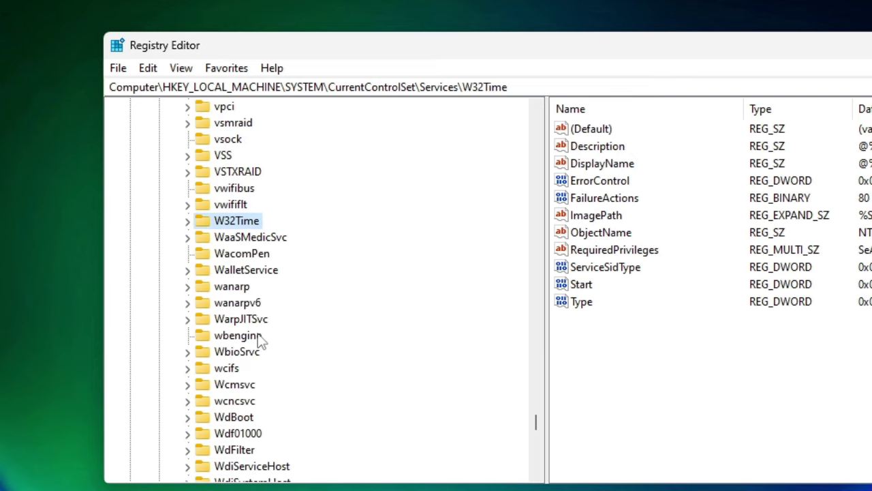
pyautogui.scroll(-6, 255, 372)
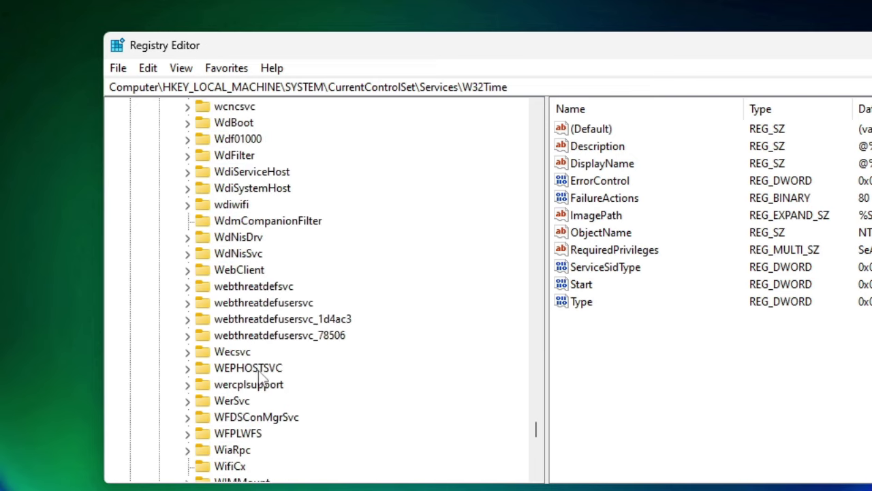
pyautogui.scroll(-13, 259, 377)
pyautogui.doubleClick(235, 305)
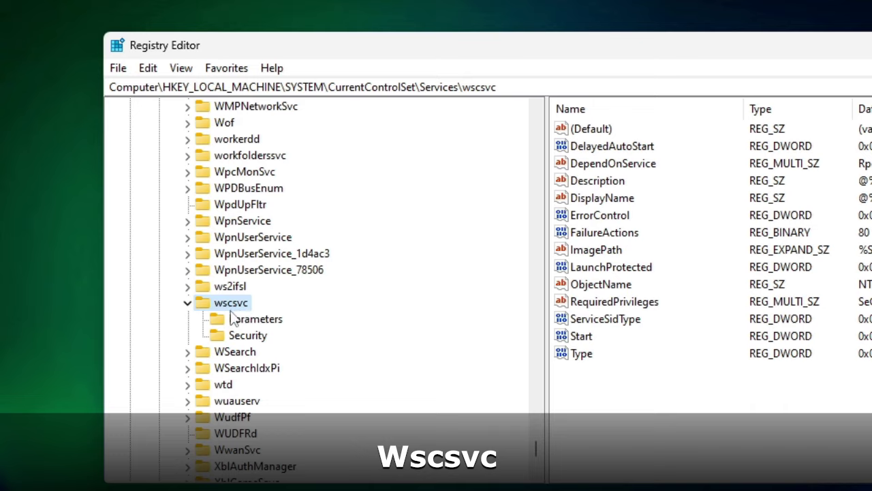
pyautogui.click(188, 302)
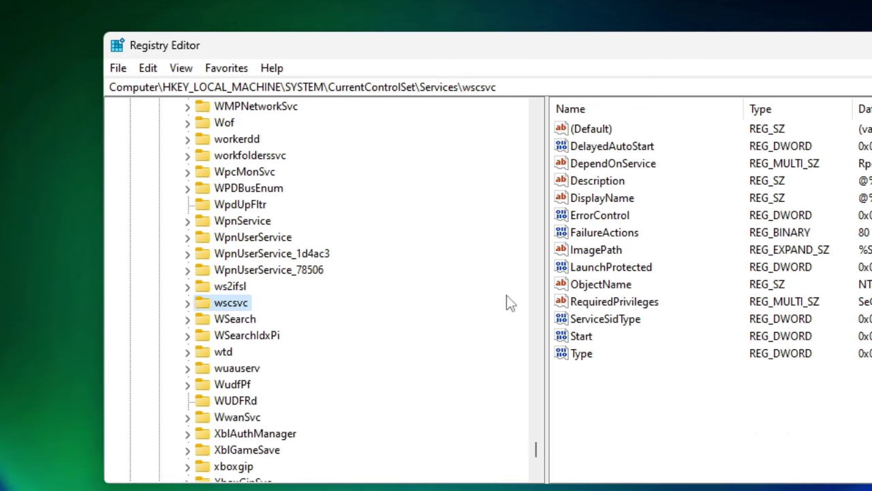
# Change the wscsvc Start value from 4 to 0.
pyautogui.click(580, 340)
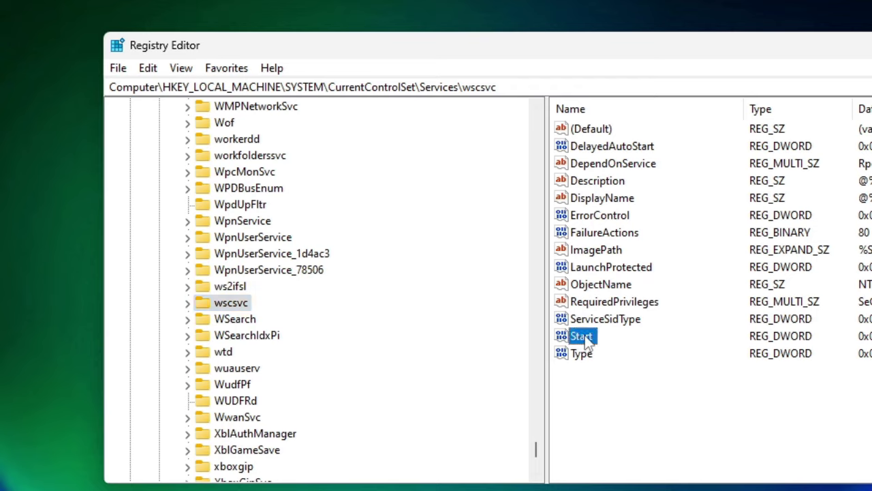
pyautogui.doubleClick(583, 337)
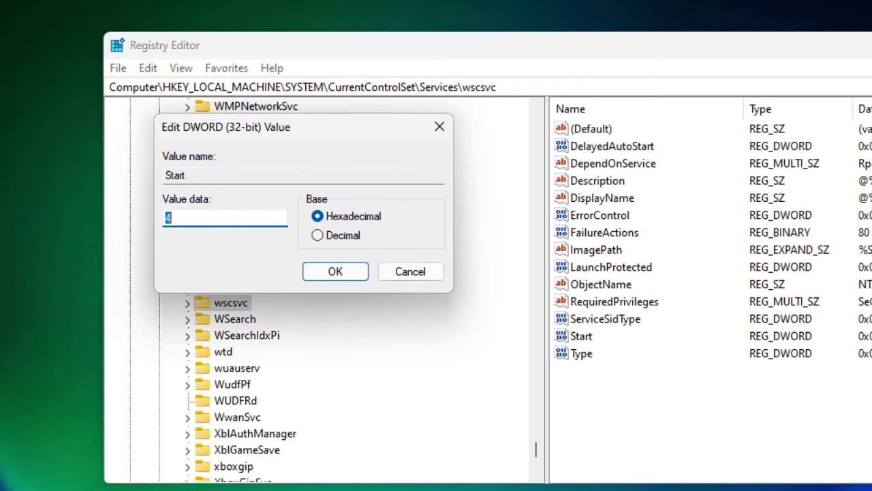
pyautogui.write('0')
pyautogui.click(340, 274)
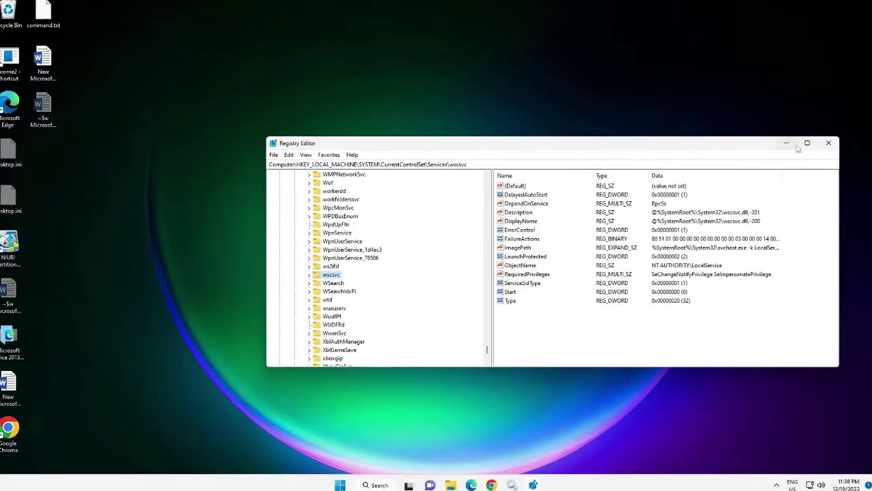
# Close Registry Editor and launch Windows Security from a search for 'windows sec'.
pyautogui.click(831, 142)
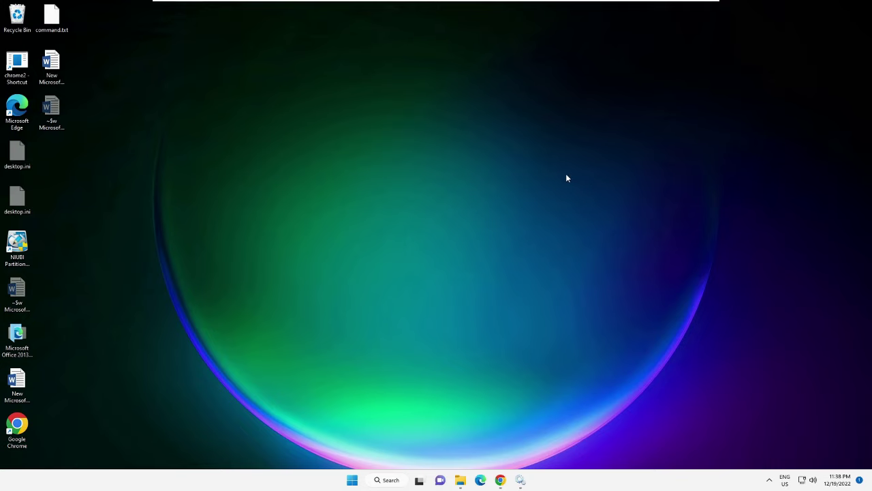
pyautogui.click(390, 481)
pyautogui.write('windows sec')
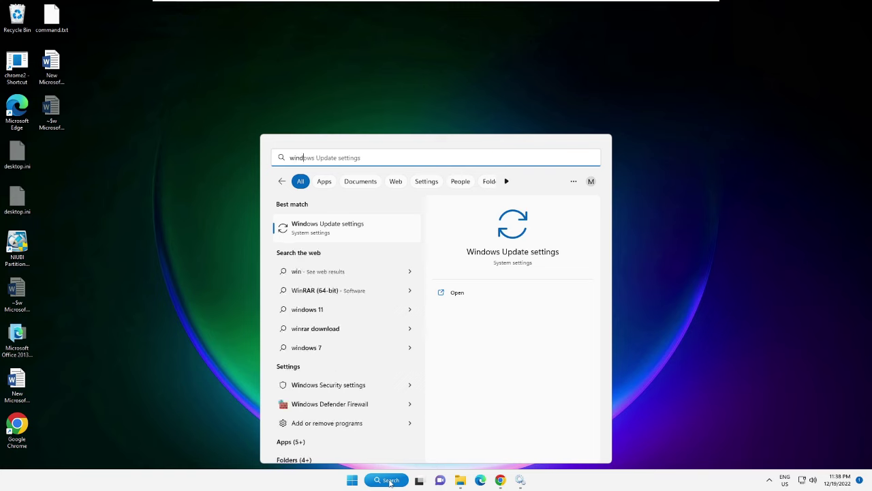
pyautogui.click(350, 228)
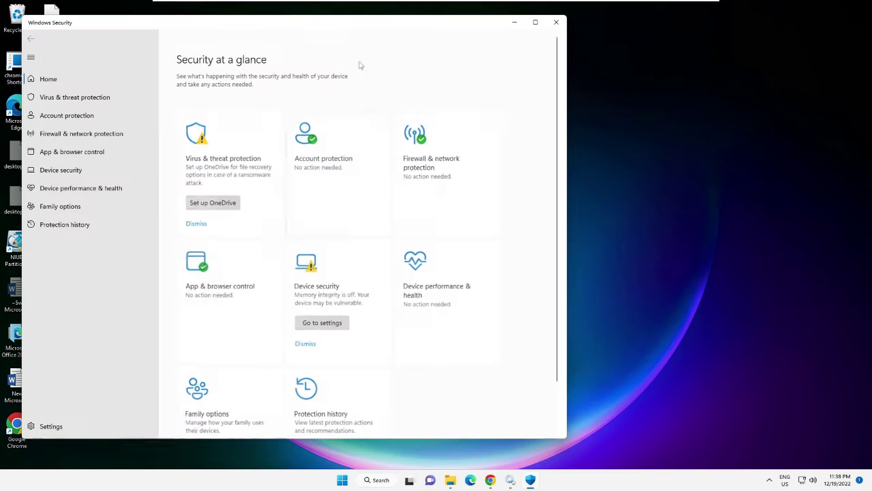
pyautogui.moveTo(336, 23); pyautogui.dragTo(435, 49)
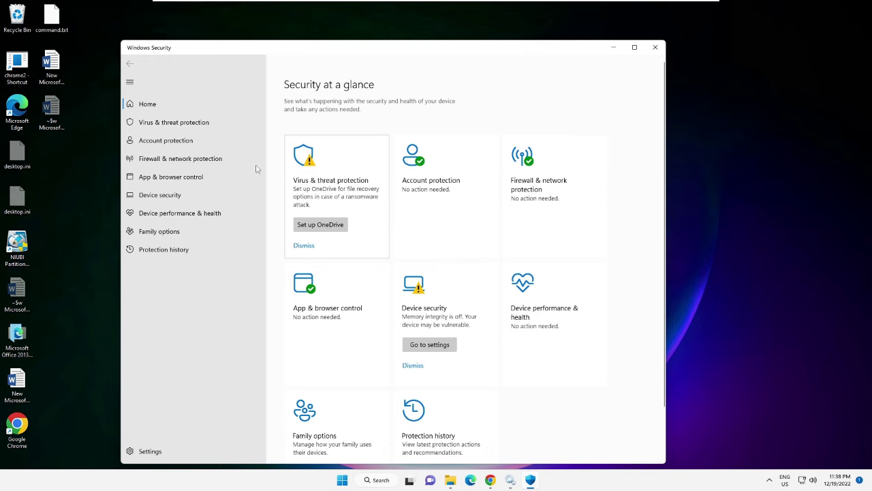
# Dismiss the OneDrive warning and open the Virus & threat protection settings.
pyautogui.click(305, 249)
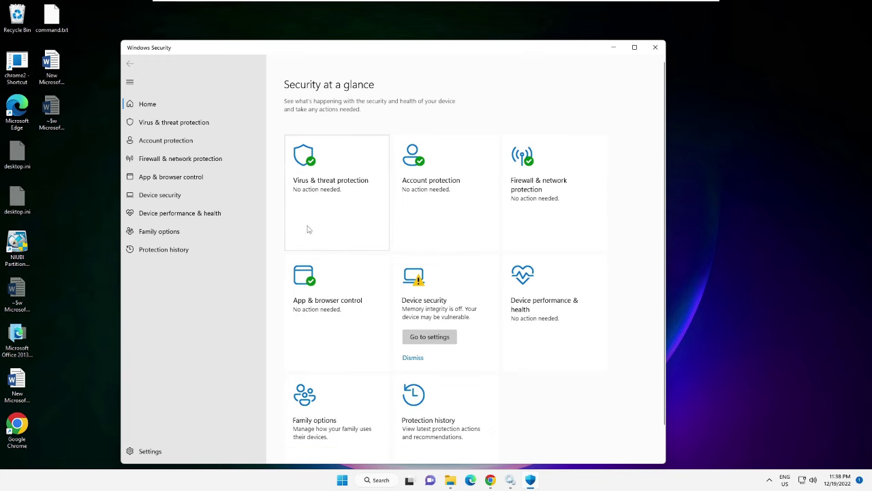
pyautogui.click(323, 169)
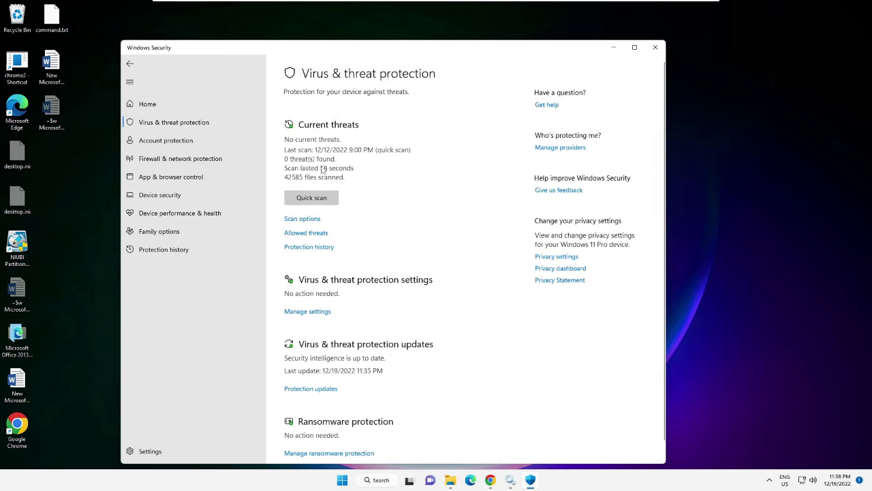
pyautogui.click(313, 311)
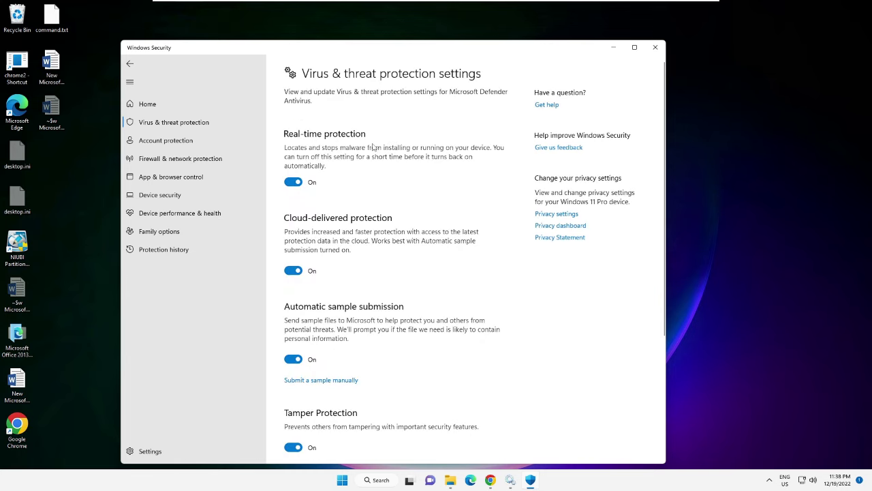